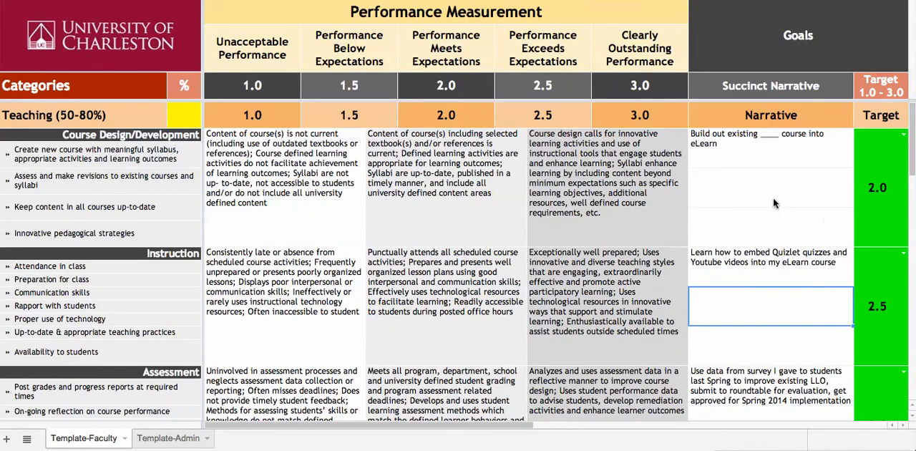
Step: Set the Teaching category's percentage to 75
{"action": "left_click", "coordinate": [189, 120]}
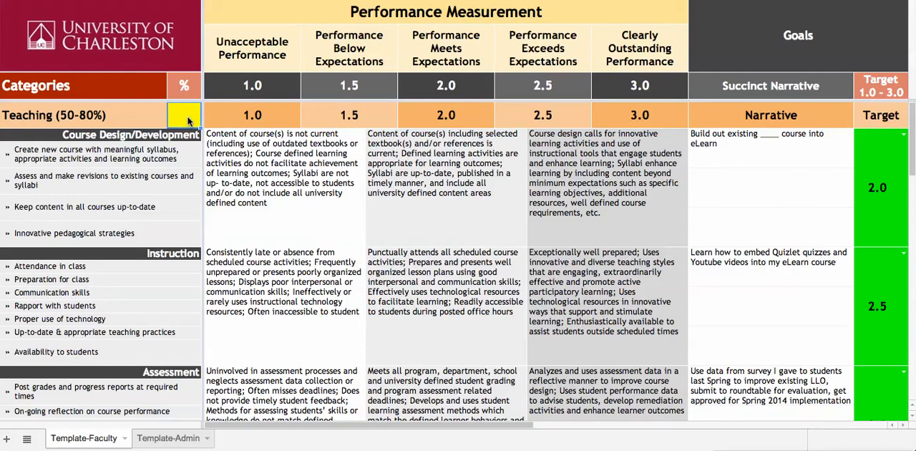
{"action": "type", "text": "70"}
{"action": "key", "text": "BackSpace"}
{"action": "type", "text": "5"}
{"action": "left_click", "coordinate": [226, 170]}
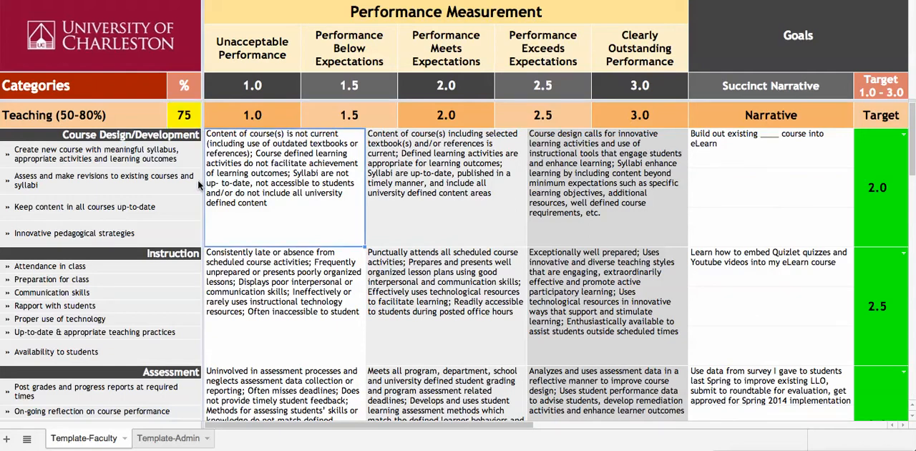
Step: Set the Scholarly-Creative category's percentage to 15
{"action": "scroll", "coordinate": [226, 200], "scroll_direction": "down", "scroll_amount": 1}
{"action": "scroll", "coordinate": [227, 201], "scroll_direction": "up", "scroll_amount": 1}
{"action": "scroll", "coordinate": [226, 200], "scroll_direction": "down", "scroll_amount": 5}
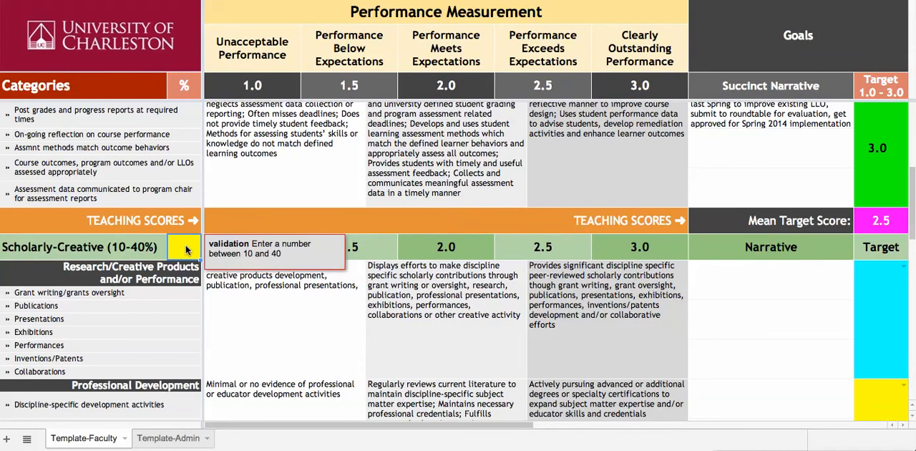
{"action": "type", "text": "15"}
{"action": "left_click", "coordinate": [231, 314]}
Step: Set the percentage of the category following Scholarly-Creative to 10
{"action": "scroll", "coordinate": [215, 315], "scroll_direction": "down", "scroll_amount": 4}
{"action": "left_click", "coordinate": [184, 340]}
{"action": "type", "text": "10"}
{"action": "left_click", "coordinate": [243, 280]}
Step: Enter "Data, narrative, & roundtable correspondence uploaded to ePortfolio" as the first Portfolio Documentation Plan narrative for Assessment
{"action": "scroll", "coordinate": [306, 327], "scroll_direction": "up", "scroll_amount": 10}
{"action": "scroll", "coordinate": [307, 331], "scroll_direction": "up", "scroll_amount": 3}
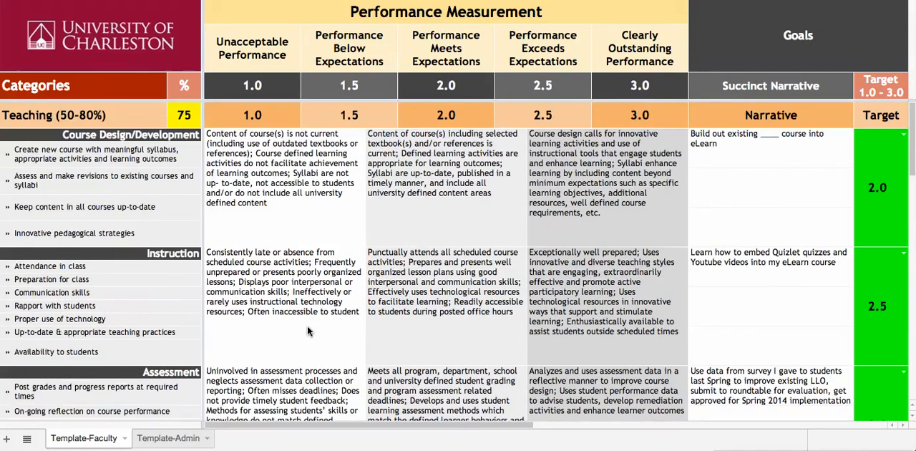
{"action": "scroll", "coordinate": [342, 256], "scroll_direction": "right", "scroll_amount": 5}
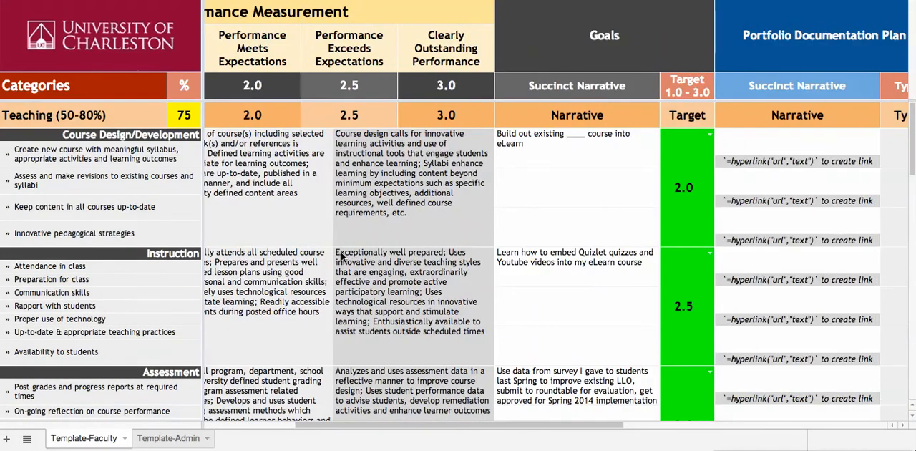
{"action": "scroll", "coordinate": [343, 256], "scroll_direction": "right", "scroll_amount": 3}
{"action": "scroll", "coordinate": [442, 260], "scroll_direction": "down", "scroll_amount": 1}
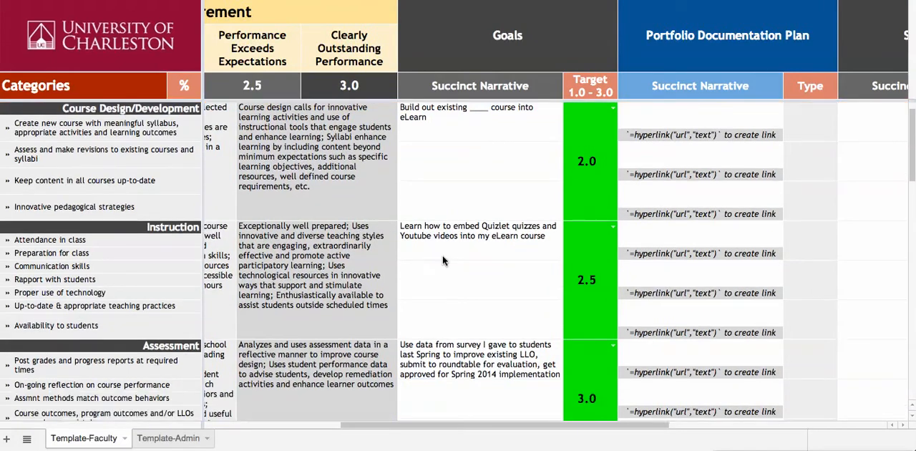
{"action": "scroll", "coordinate": [444, 261], "scroll_direction": "down", "scroll_amount": 1}
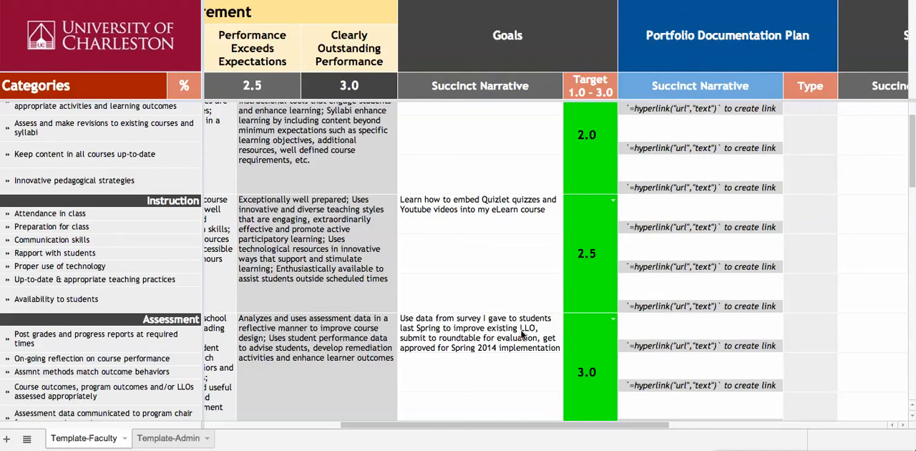
{"action": "scroll", "coordinate": [524, 334], "scroll_direction": "right", "scroll_amount": 2}
{"action": "scroll", "coordinate": [523, 333], "scroll_direction": "left", "scroll_amount": 2}
{"action": "double_click", "coordinate": [666, 335]}
{"action": "type", "text": "Data, narrative, & roundtable correspondence uploaded to ePortfolio"}
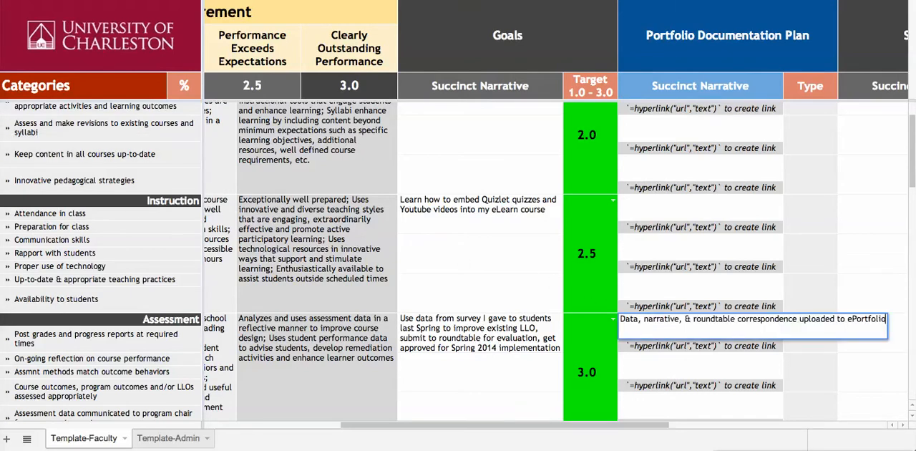
{"action": "left_click", "coordinate": [669, 369]}
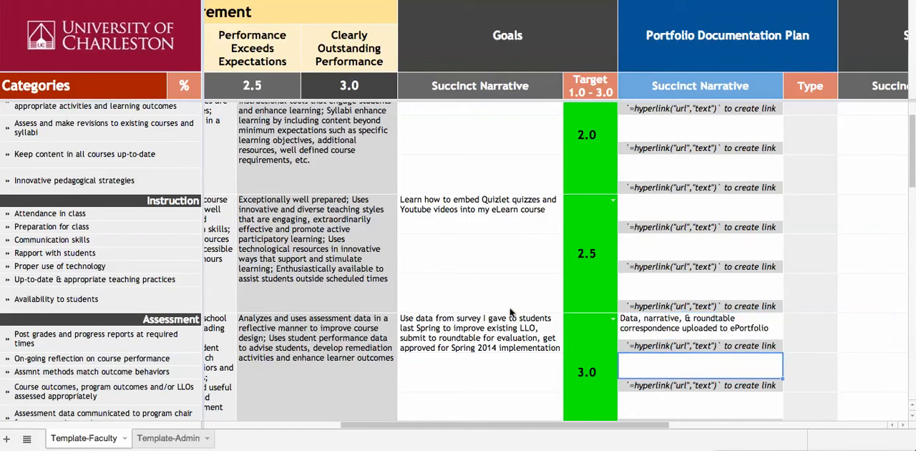
Step: Look over the category rows and the Goals, Portfolio Documentation Plan, Self-Assessment and Supervisor Assessment columns
{"action": "scroll", "coordinate": [444, 223], "scroll_direction": "up", "scroll_amount": 2}
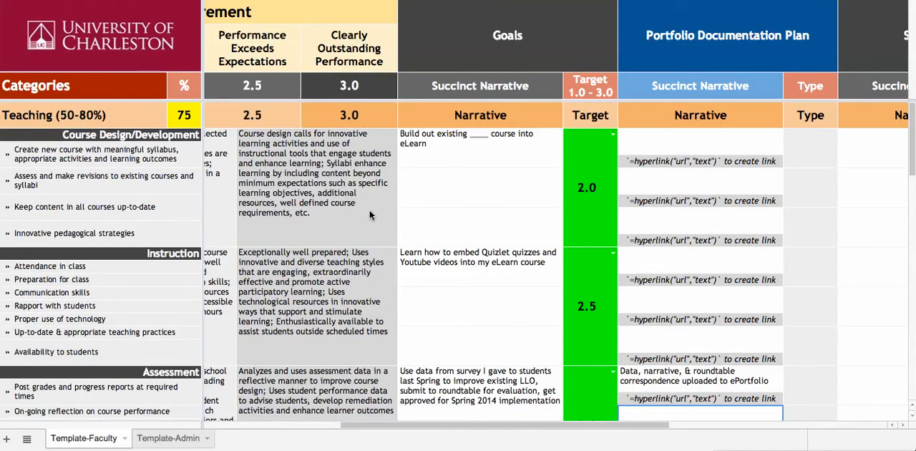
{"action": "scroll", "coordinate": [442, 205], "scroll_direction": "down", "scroll_amount": 15}
{"action": "scroll", "coordinate": [441, 208], "scroll_direction": "down", "scroll_amount": 15}
{"action": "scroll", "coordinate": [441, 208], "scroll_direction": "up", "scroll_amount": 10}
{"action": "scroll", "coordinate": [442, 208], "scroll_direction": "up", "scroll_amount": 10}
{"action": "scroll", "coordinate": [461, 197], "scroll_direction": "right", "scroll_amount": 5}
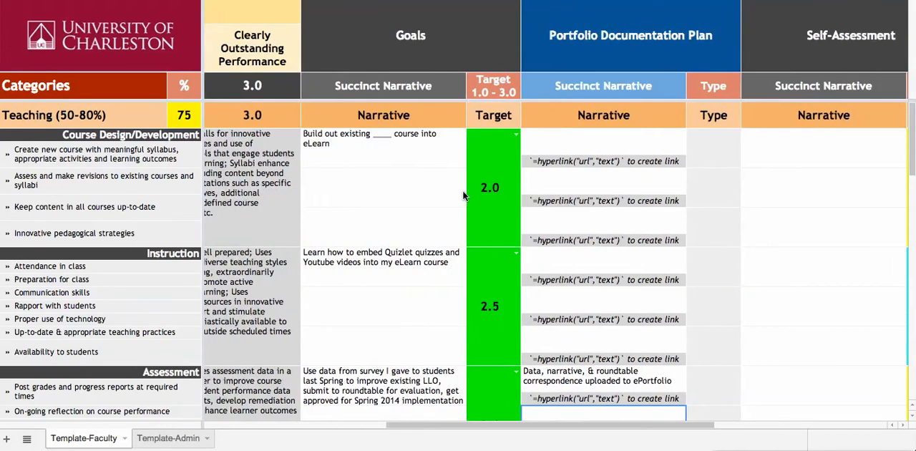
{"action": "scroll", "coordinate": [464, 195], "scroll_direction": "right", "scroll_amount": 10}
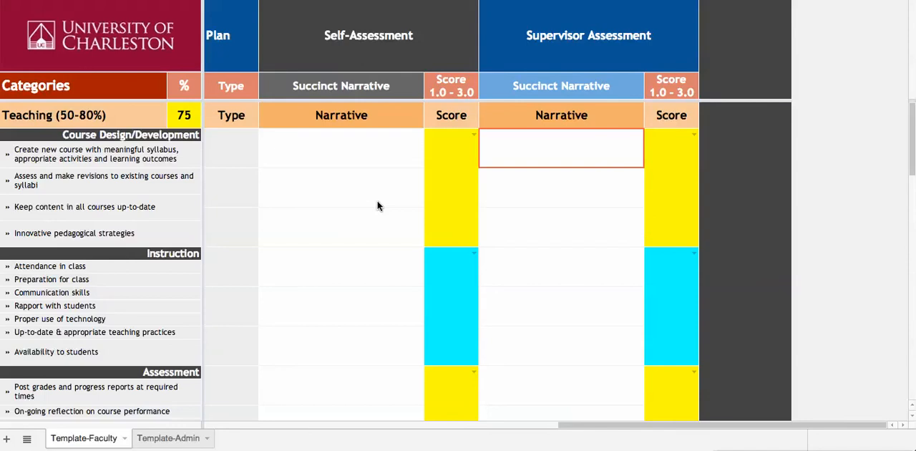
{"action": "scroll", "coordinate": [367, 197], "scroll_direction": "left", "scroll_amount": 3}
{"action": "scroll", "coordinate": [376, 194], "scroll_direction": "left", "scroll_amount": 3}
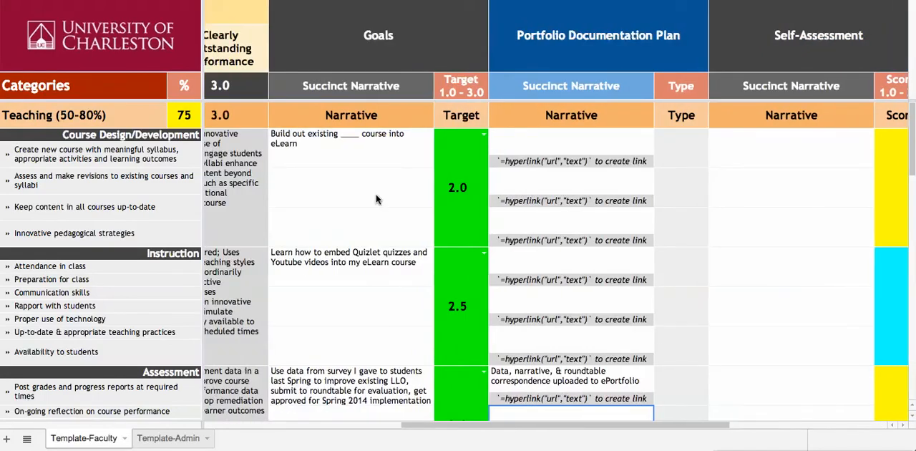
Step: Enter "Thorough implementation of existing course into eLearn!" as the first Self-Assessment narrative for Course Design/Development
{"action": "left_click", "coordinate": [750, 157]}
{"action": "double_click", "coordinate": [751, 152]}
{"action": "type", "text": "Thorough implementation of existing course "}
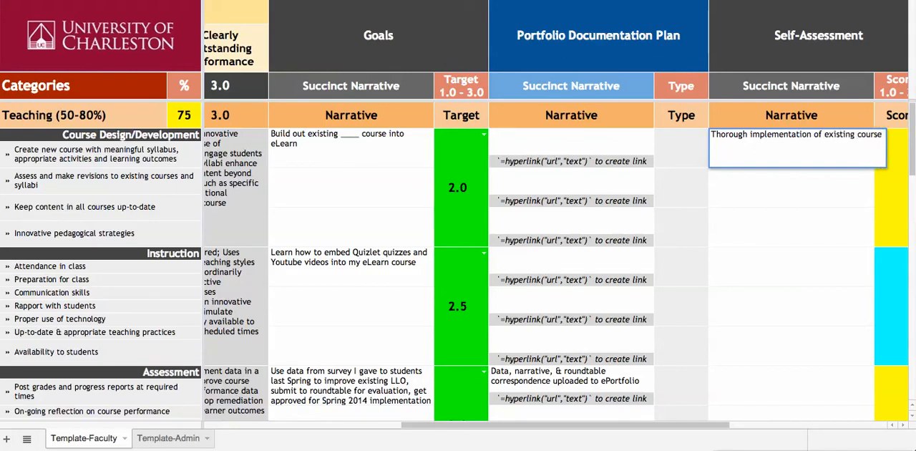
{"action": "type", "text": "into eLearn!"}
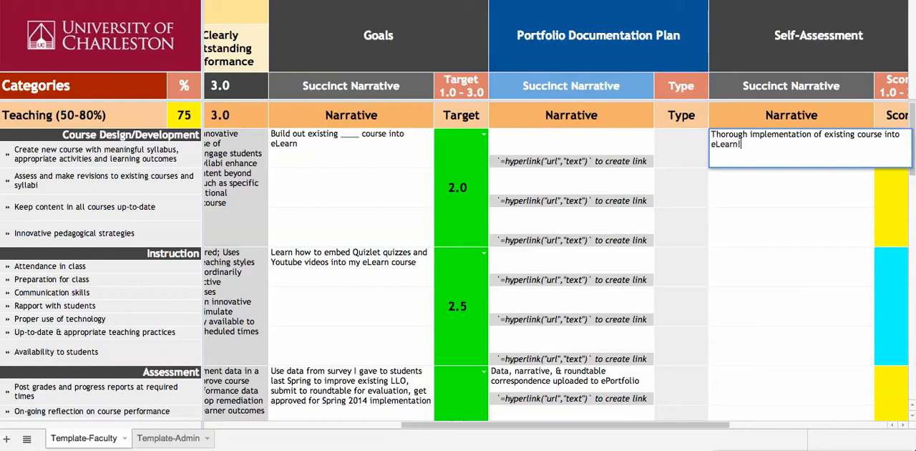
{"action": "key", "text": "Return"}
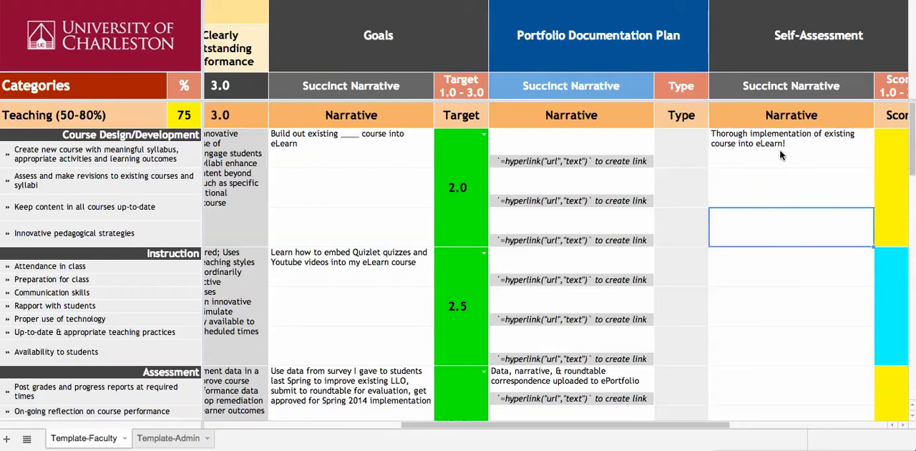
Step: Set the Self-Assessment score for Course Design/Development to 2.5
{"action": "left_click", "coordinate": [888, 167]}
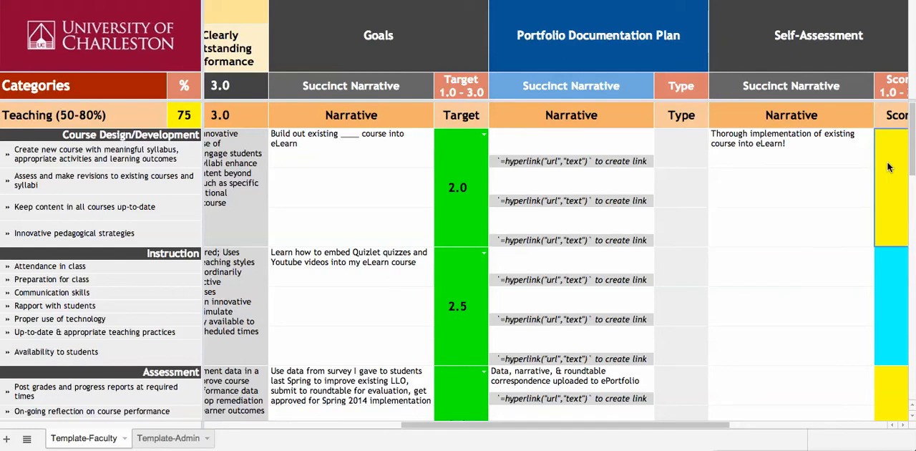
{"action": "scroll", "coordinate": [752, 191], "scroll_direction": "right", "scroll_amount": 1}
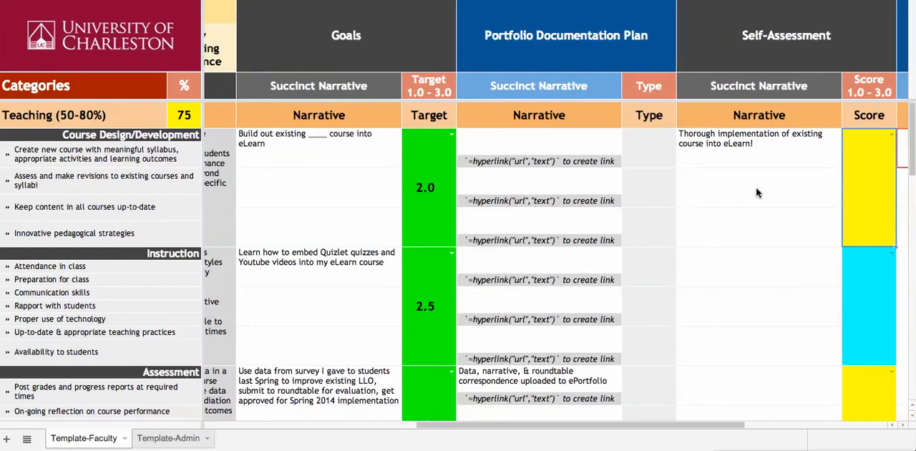
{"action": "type", "text": "2.5"}
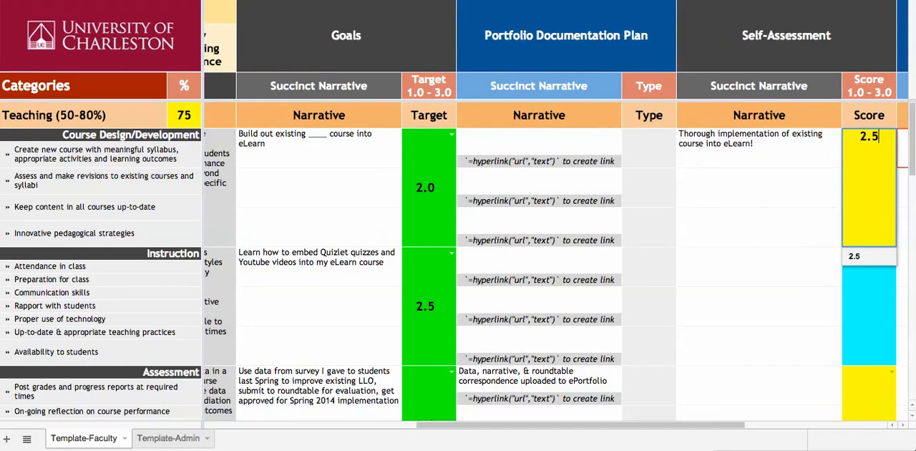
{"action": "left_click", "coordinate": [772, 239]}
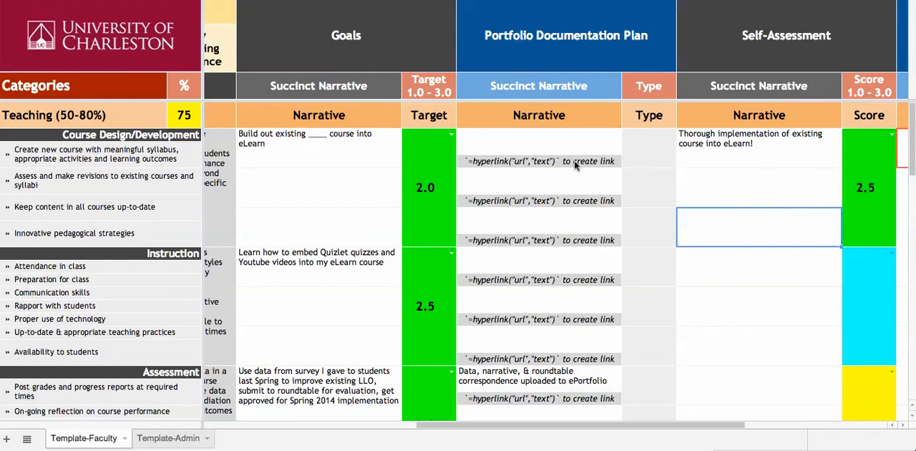
{"action": "left_click", "coordinate": [517, 146]}
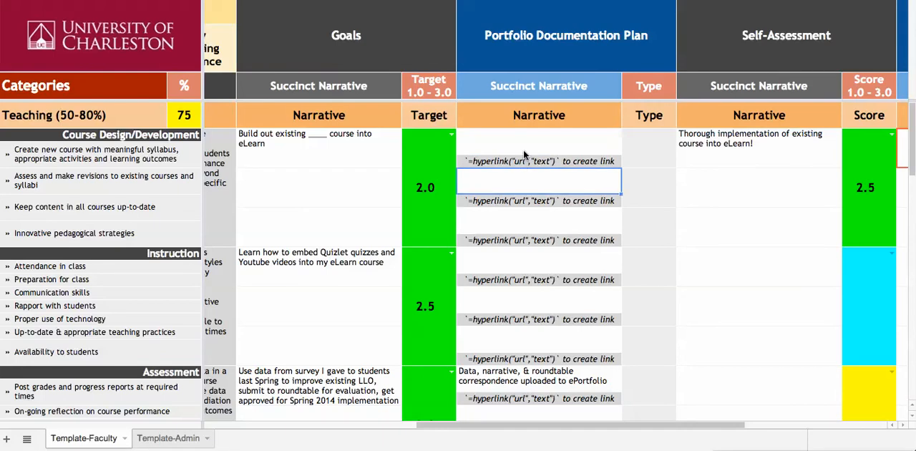
{"action": "left_click", "coordinate": [700, 184]}
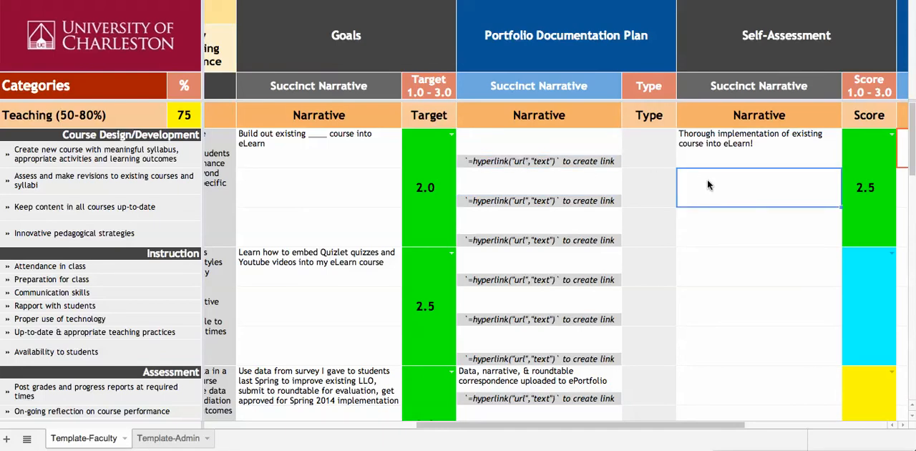
Step: Enter "Not only learned Quizlet and Youtube embedding but also _____" as the first Self-Assessment narrative for Instruction
{"action": "scroll", "coordinate": [735, 238], "scroll_direction": "down", "scroll_amount": 1}
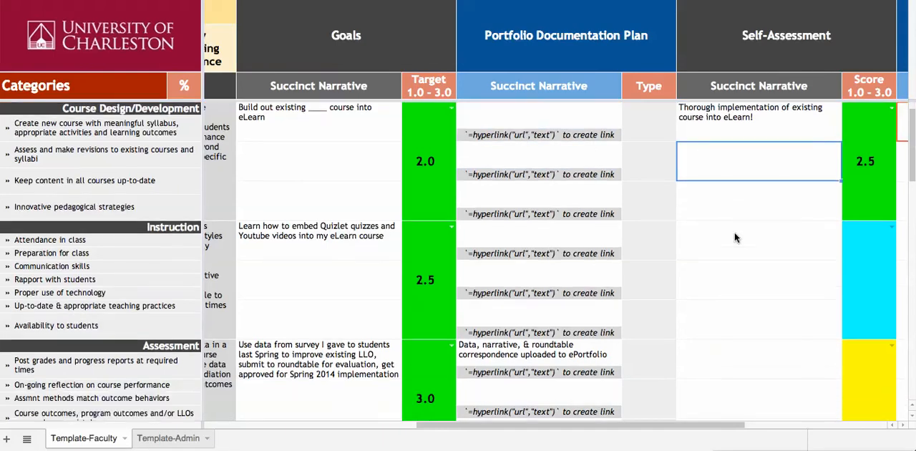
{"action": "left_click", "coordinate": [732, 240]}
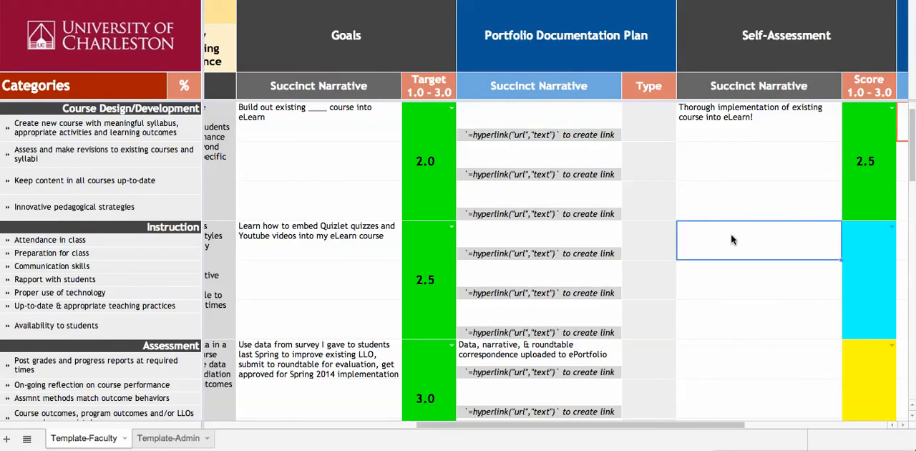
{"action": "type", "text": "Not "}
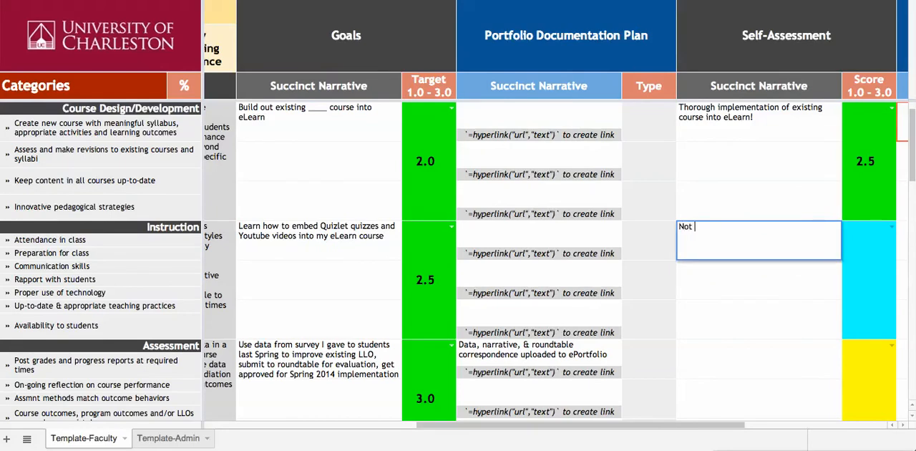
{"action": "type", "text": "only learned"}
{"action": "key", "text": "BackSpace"}
{"action": "key", "text": "BackSpace"}
{"action": "key", "text": "BackSpace"}
{"action": "type", "text": "ned Quizlet"}
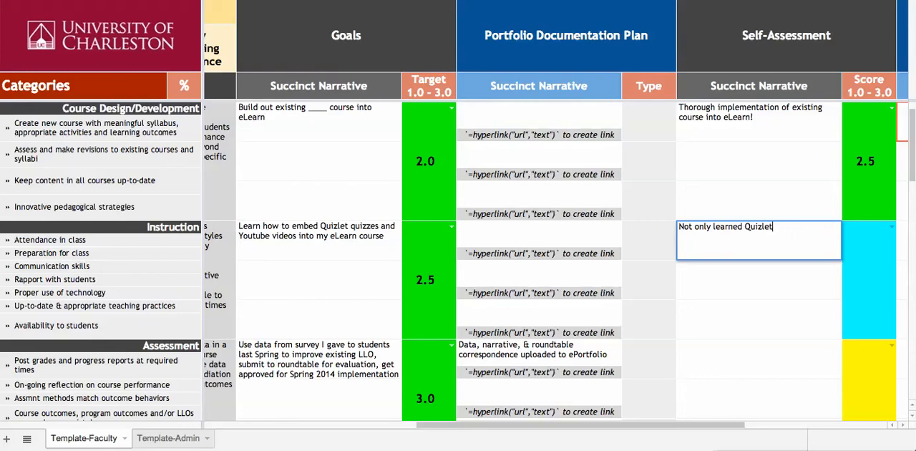
{"action": "type", "text": " and Youtube embe"}
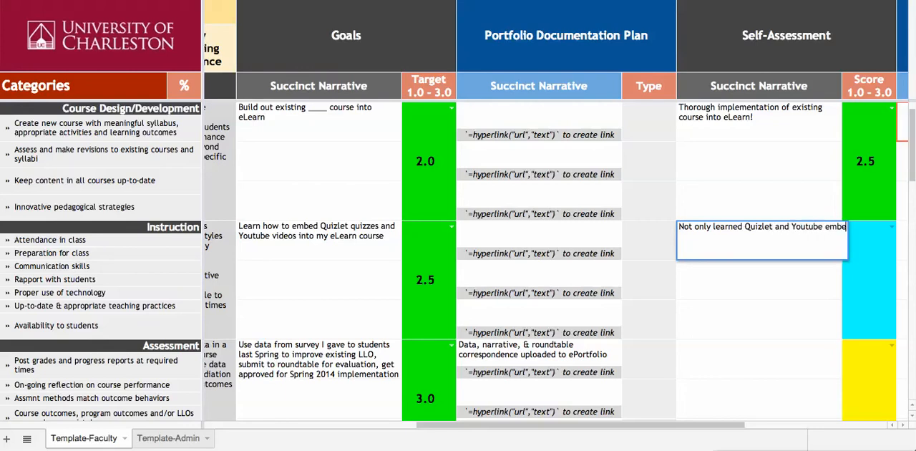
{"action": "type", "text": "dding but also "}
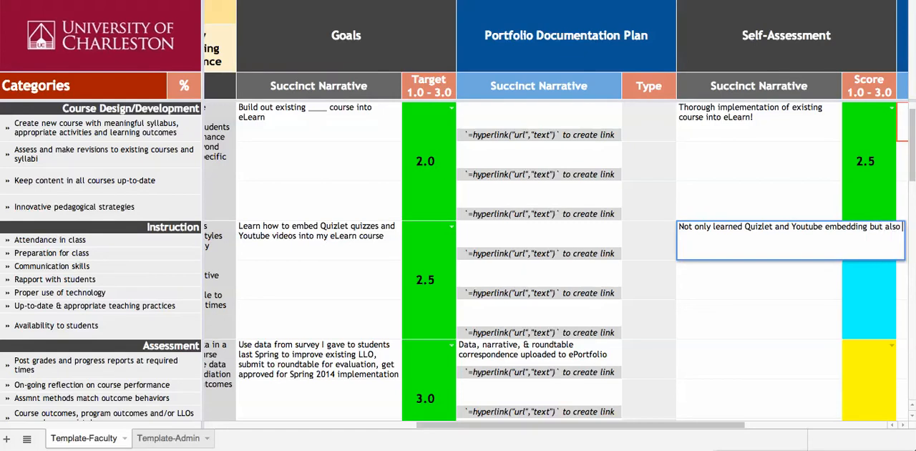
{"action": "type", "text": "_____"}
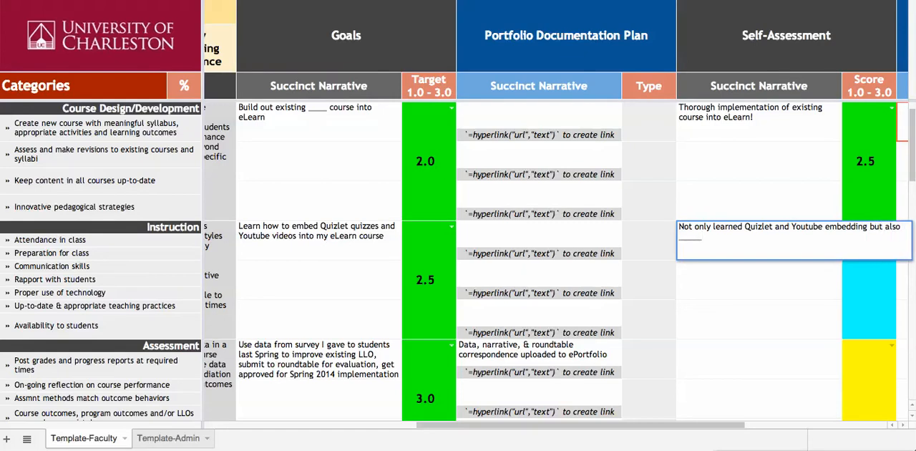
{"action": "left_click", "coordinate": [747, 290]}
Step: Set the Self-Assessment score for Instruction to 3.0
{"action": "left_click", "coordinate": [857, 272]}
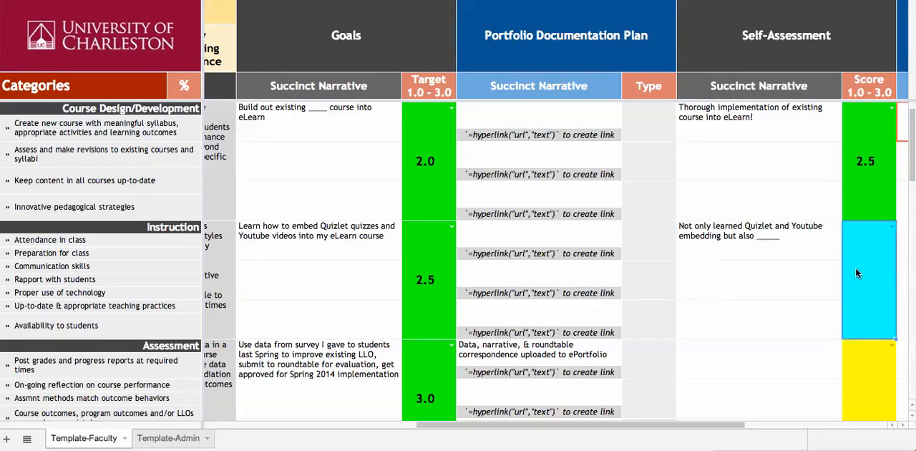
{"action": "type", "text": "3.0"}
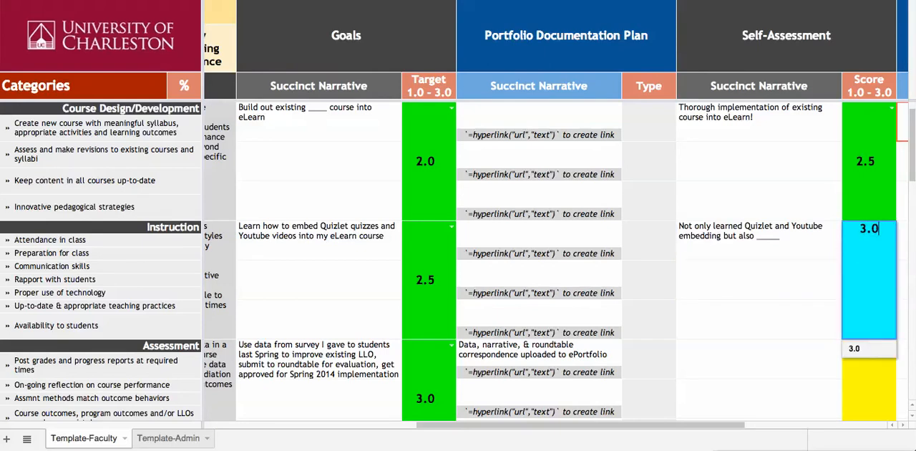
{"action": "left_click", "coordinate": [764, 303]}
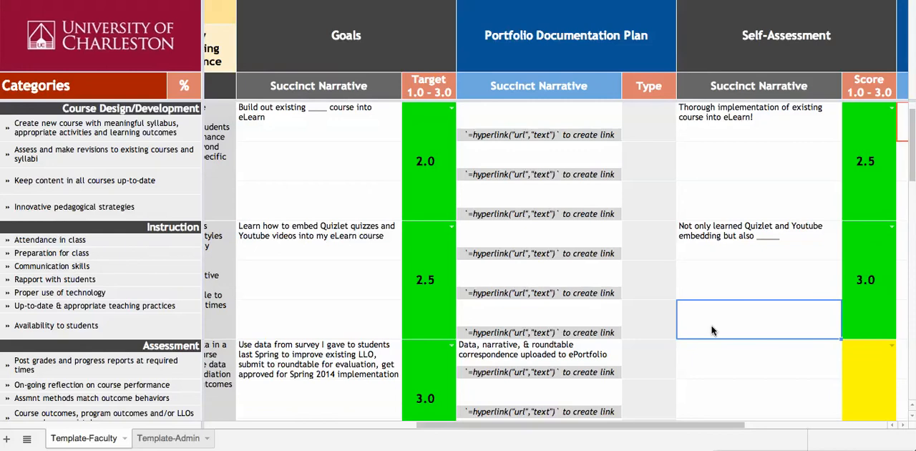
Step: Enter "Worked diligently but wasn't refined enough to get approved" as the first Self-Assessment narrative for Assessment
{"action": "scroll", "coordinate": [562, 357], "scroll_direction": "down", "scroll_amount": 1}
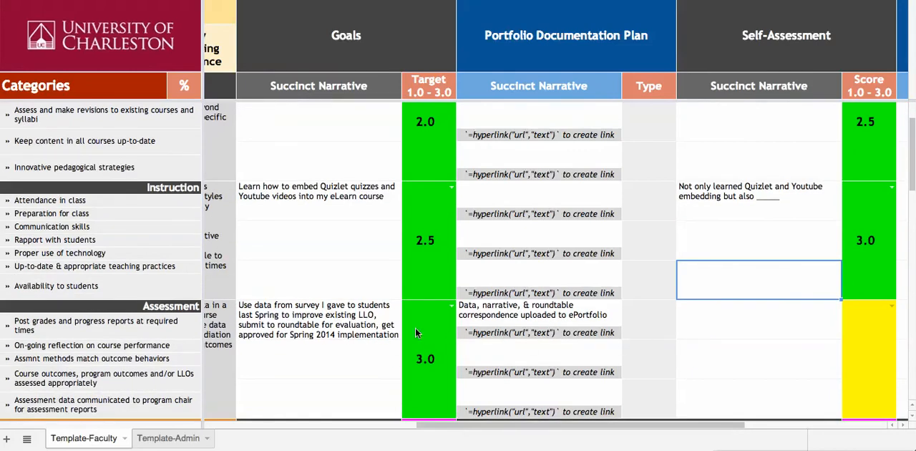
{"action": "left_click", "coordinate": [742, 328]}
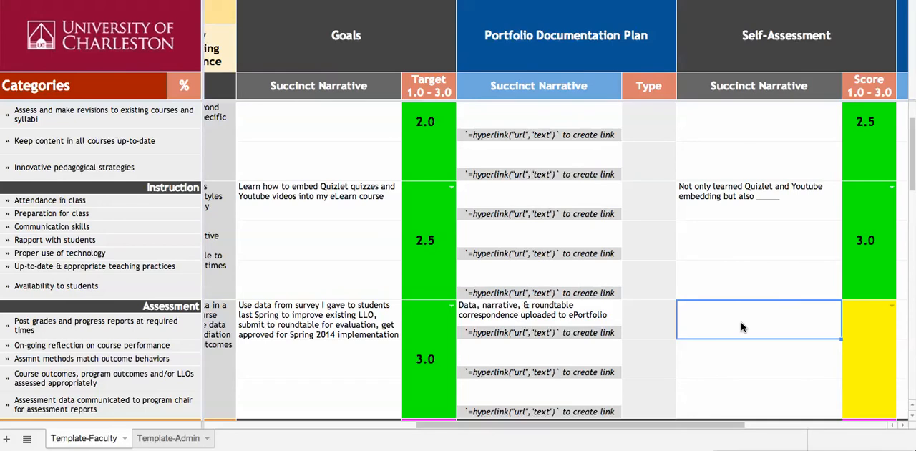
{"action": "type", "text": "Worked "}
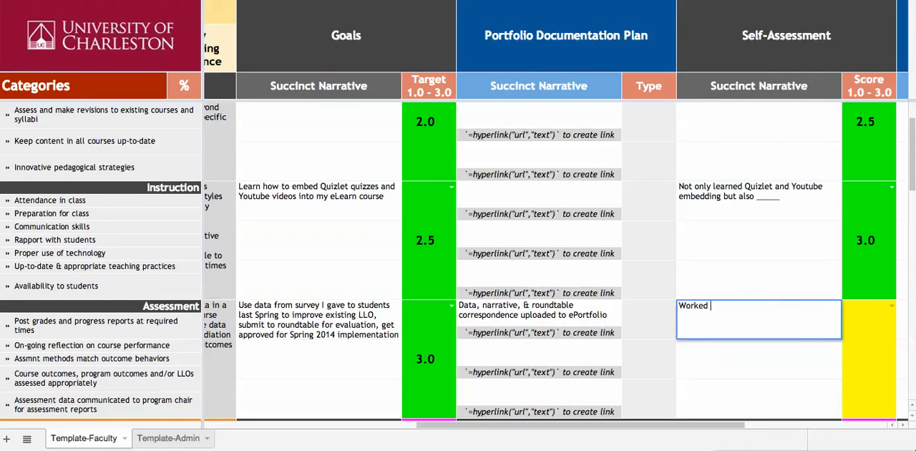
{"action": "type", "text": "diligently but wasn't refined enough to get approved"}
{"action": "key", "text": "Return"}
Step: Set the Self-Assessment score for Assessment to 2.5
{"action": "left_click", "coordinate": [855, 346]}
{"action": "type", "text": "2.5"}
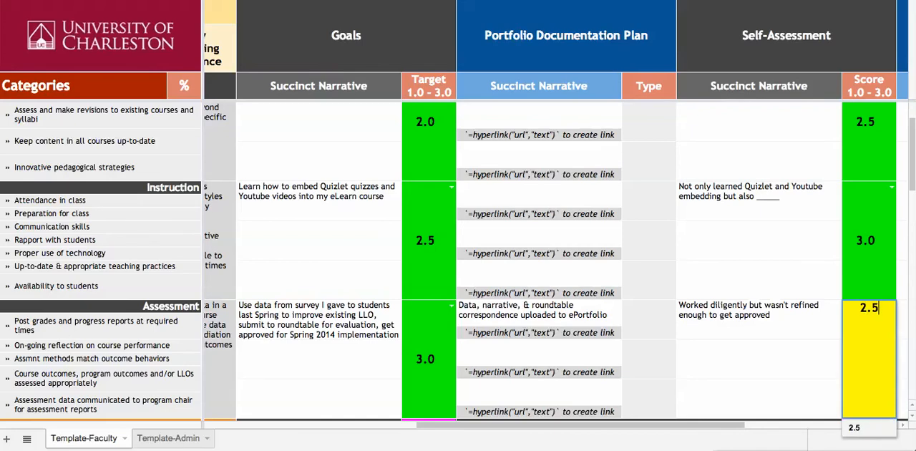
{"action": "left_click", "coordinate": [821, 362]}
Step: Review the Teaching self-assessment narratives, scores and mean scores alongside the adjacent Supervisor Assessment columns
{"action": "scroll", "coordinate": [774, 261], "scroll_direction": "down", "scroll_amount": 2}
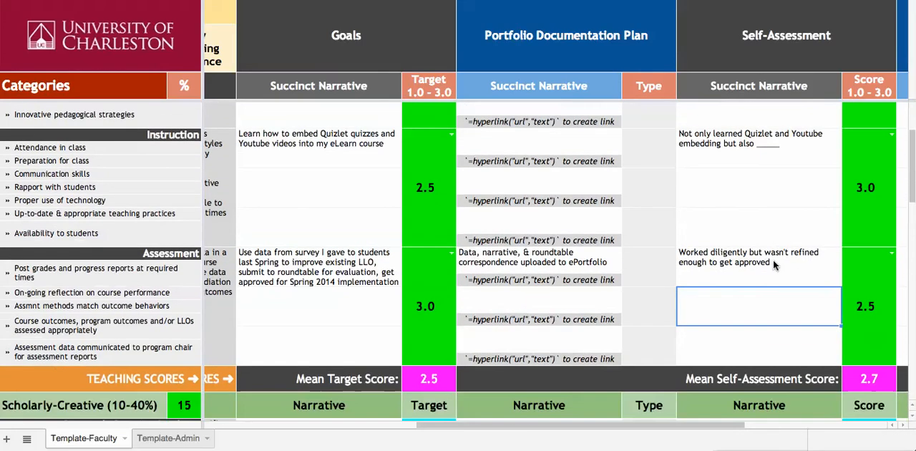
{"action": "scroll", "coordinate": [771, 263], "scroll_direction": "up", "scroll_amount": 3}
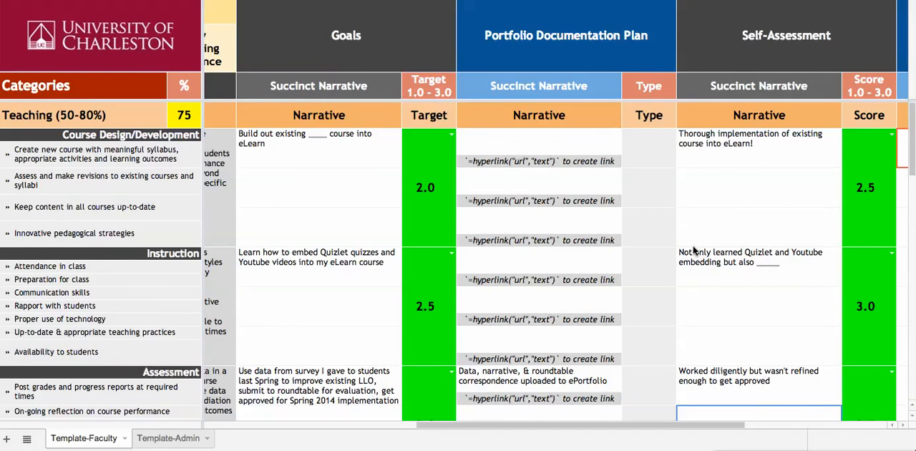
{"action": "scroll", "coordinate": [730, 226], "scroll_direction": "down", "scroll_amount": 10}
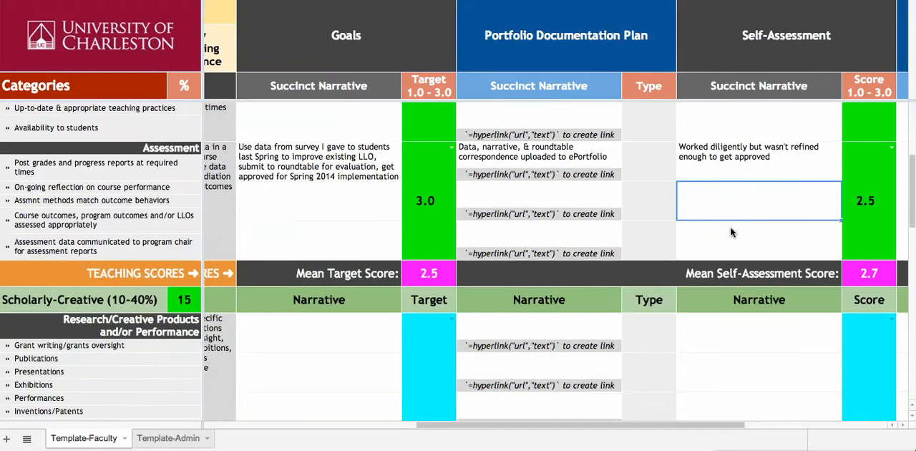
{"action": "scroll", "coordinate": [731, 228], "scroll_direction": "up", "scroll_amount": 5}
{"action": "scroll", "coordinate": [730, 233], "scroll_direction": "up", "scroll_amount": 5}
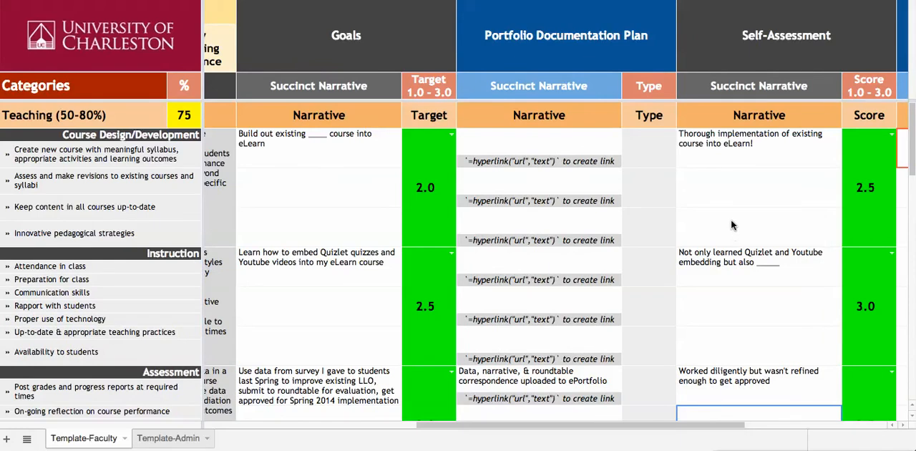
{"action": "scroll", "coordinate": [731, 221], "scroll_direction": "right", "scroll_amount": 10}
{"action": "scroll", "coordinate": [734, 219], "scroll_direction": "left", "scroll_amount": 5}
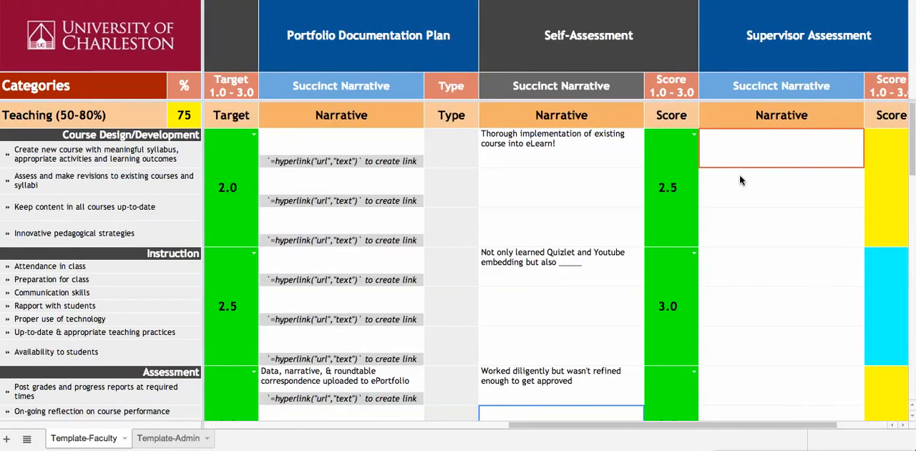
{"action": "left_click", "coordinate": [584, 181]}
{"action": "left_click", "coordinate": [579, 154]}
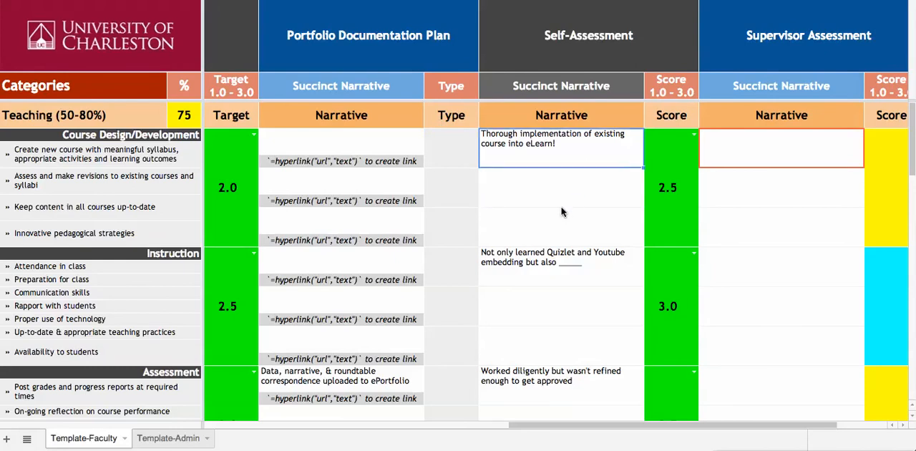
Step: Switch between the spreadsheet windows and review the supervisor narratives and scores for Course Design/Development and Instruction
{"action": "key", "text": "super+Tab"}
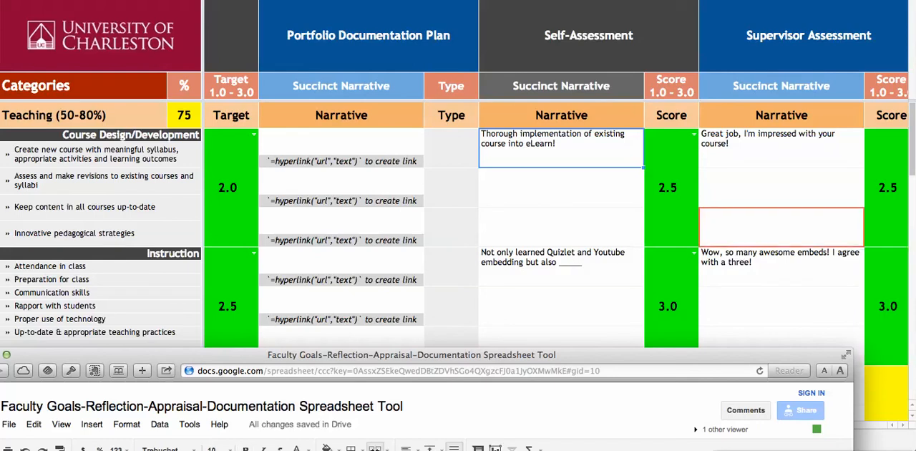
{"action": "left_click", "coordinate": [604, 310]}
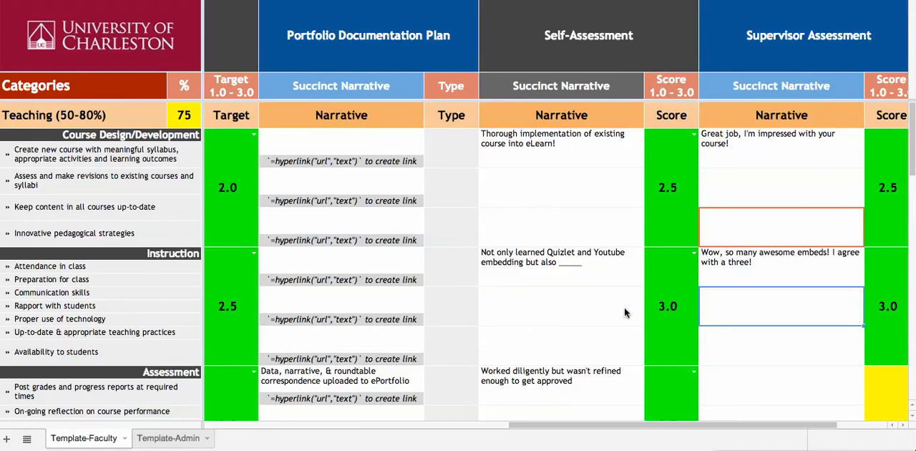
{"action": "scroll", "coordinate": [551, 297], "scroll_direction": "left", "scroll_amount": 5}
{"action": "scroll", "coordinate": [547, 294], "scroll_direction": "right", "scroll_amount": 8}
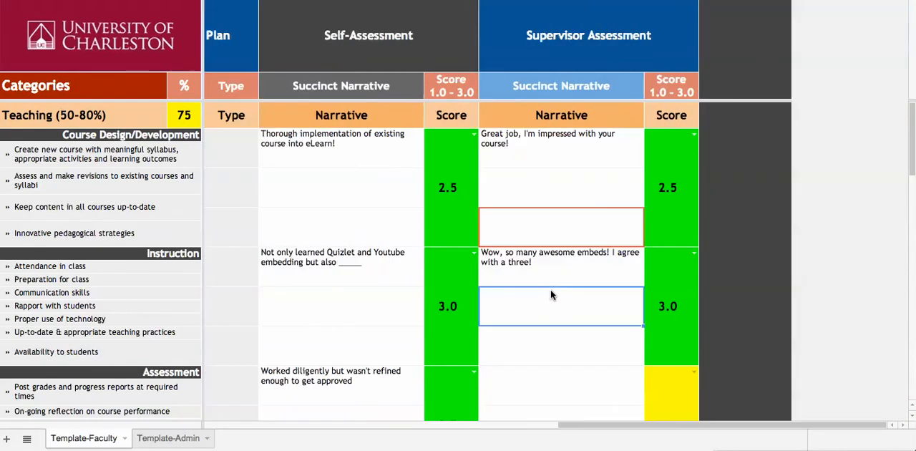
{"action": "scroll", "coordinate": [569, 287], "scroll_direction": "down", "scroll_amount": 1}
{"action": "scroll", "coordinate": [569, 287], "scroll_direction": "up", "scroll_amount": 1}
{"action": "scroll", "coordinate": [548, 265], "scroll_direction": "down", "scroll_amount": 1}
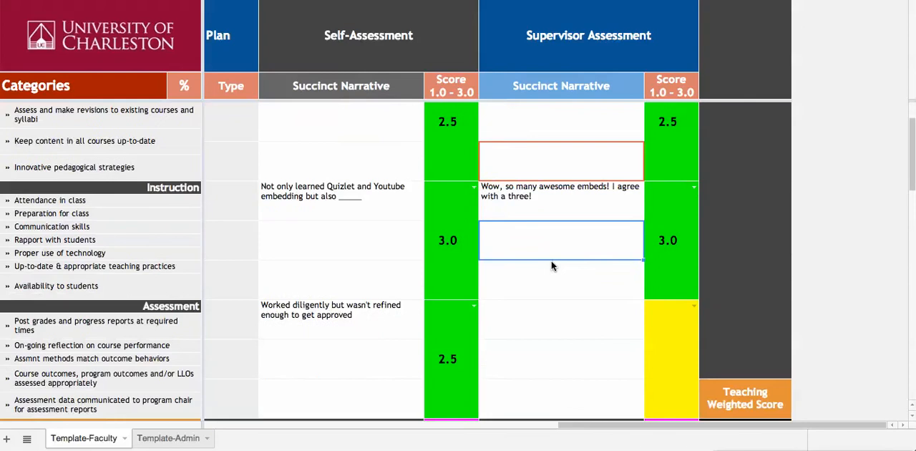
Step: Set the Supervisor Assessment score for Assessment to 3.0 and check the Teaching Weighted Score
{"action": "left_click", "coordinate": [655, 336]}
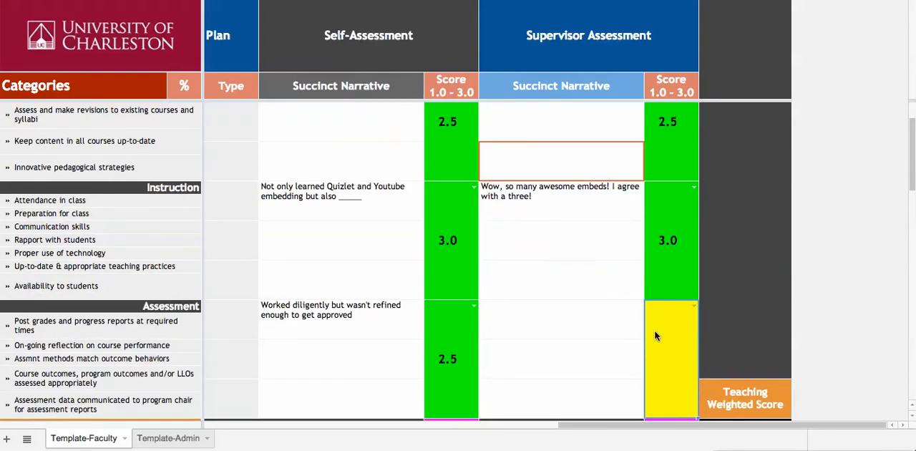
{"action": "type", "text": "3"}
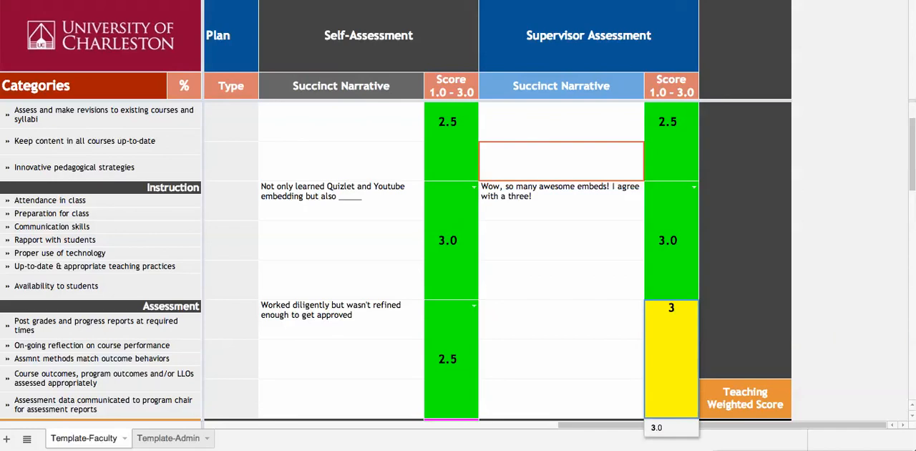
{"action": "left_click", "coordinate": [582, 335]}
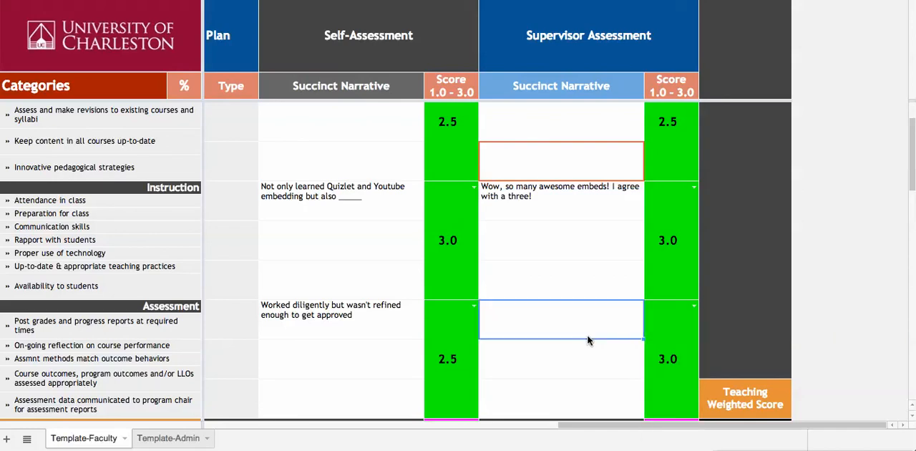
{"action": "scroll", "coordinate": [605, 333], "scroll_direction": "down", "scroll_amount": 5}
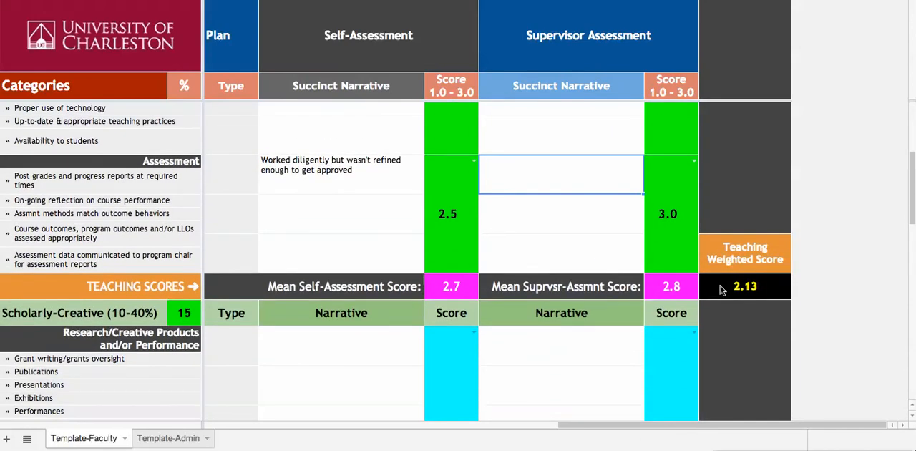
{"action": "scroll", "coordinate": [677, 265], "scroll_direction": "up", "scroll_amount": 3}
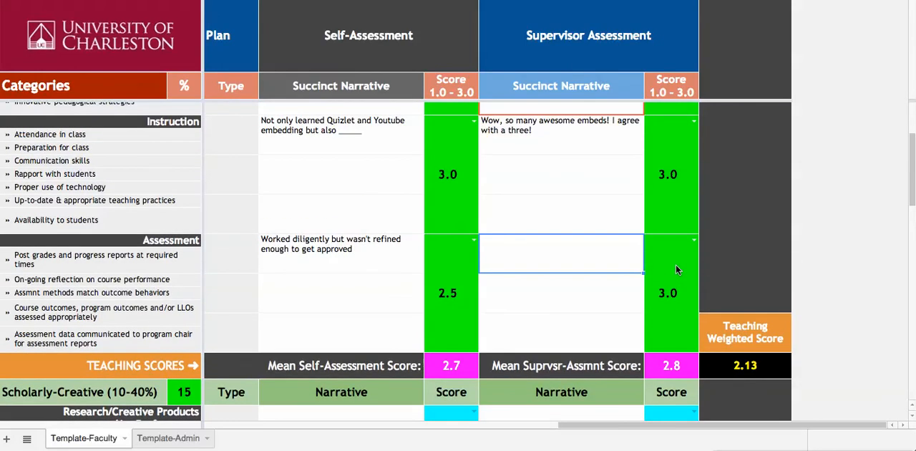
Step: Change the Supervisor Assessment score for Assessment to 2
{"action": "scroll", "coordinate": [675, 269], "scroll_direction": "up", "scroll_amount": 2}
{"action": "left_click", "coordinate": [673, 345]}
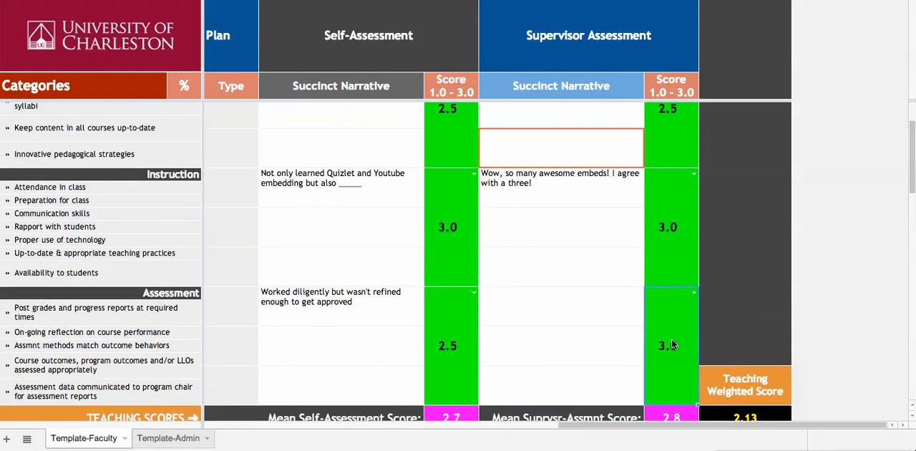
{"action": "type", "text": "2"}
{"action": "left_click", "coordinate": [548, 320]}
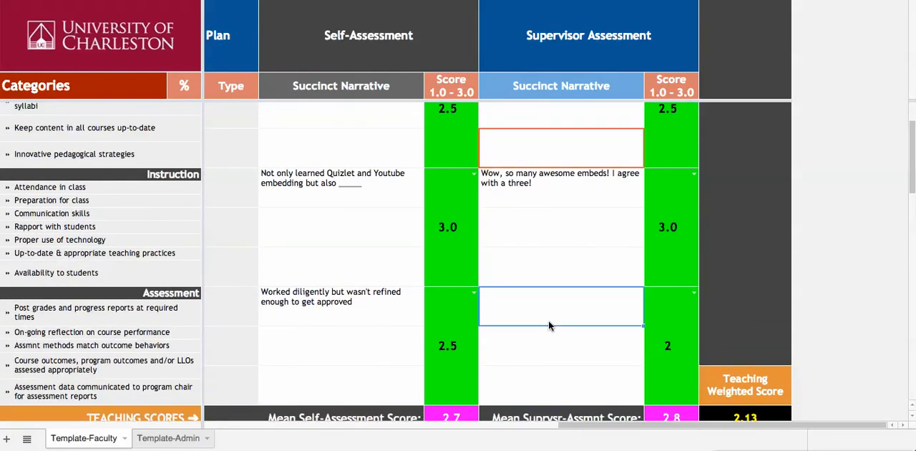
Step: Set the Supervisor Assessment scores for Research/Creative Products and/or Performance to 2.0 and for Professional Development to 2.5
{"action": "scroll", "coordinate": [551, 332], "scroll_direction": "down", "scroll_amount": 12}
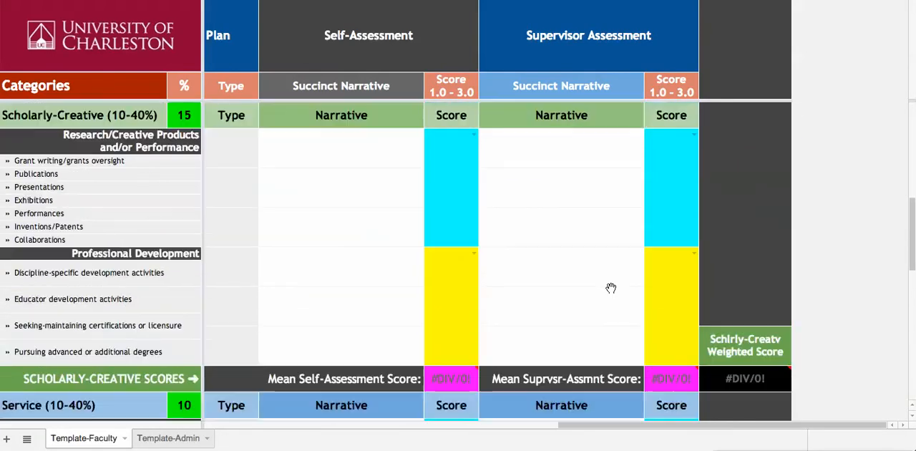
{"action": "scroll", "coordinate": [610, 288], "scroll_direction": "up", "scroll_amount": 1}
{"action": "left_click", "coordinate": [666, 256]}
{"action": "type", "text": "2"}
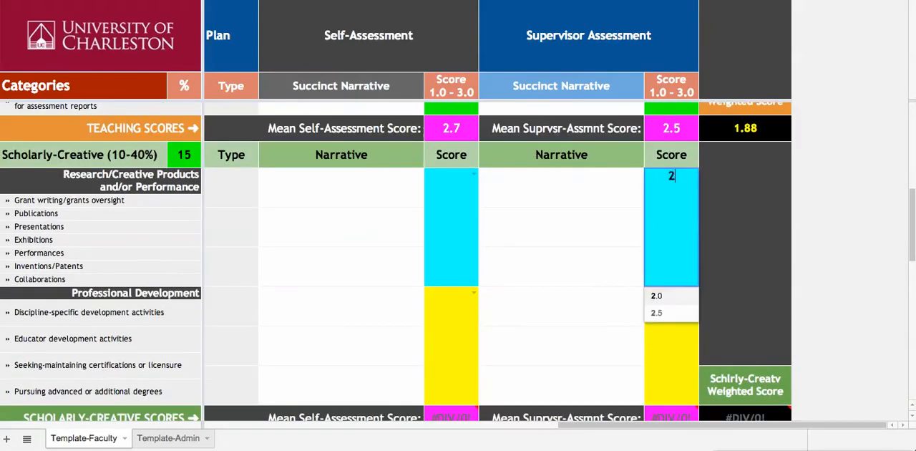
{"action": "left_click", "coordinate": [659, 363]}
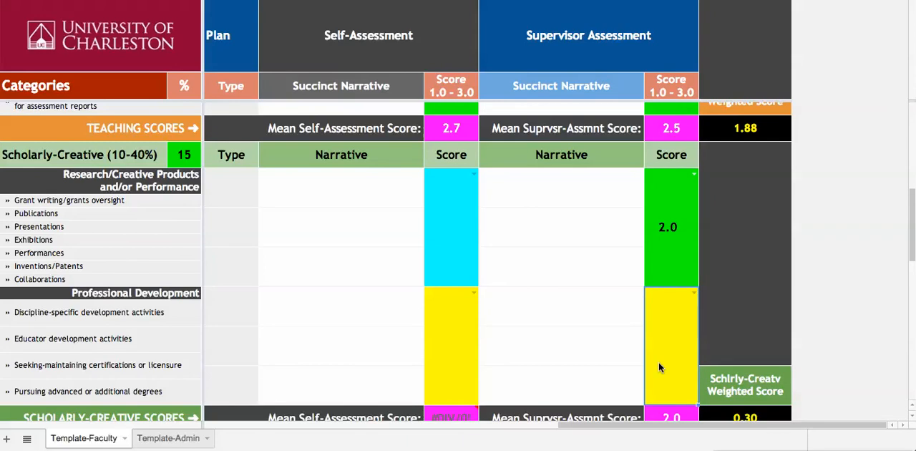
{"action": "type", "text": "2.5"}
{"action": "left_click", "coordinate": [559, 338]}
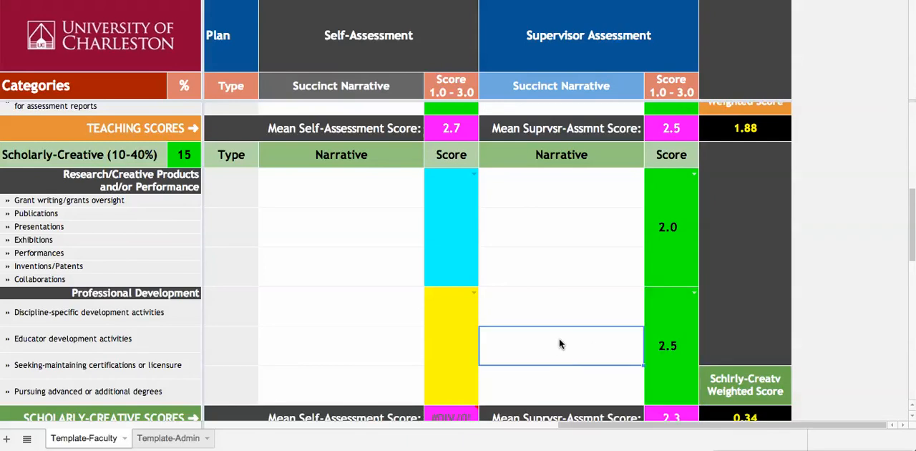
Step: Set the Service section's Supervisor Assessment scores for Institution to 2 and for School/Department to 2.5
{"action": "scroll", "coordinate": [559, 338], "scroll_direction": "down", "scroll_amount": 5}
{"action": "scroll", "coordinate": [559, 343], "scroll_direction": "down", "scroll_amount": 1}
{"action": "left_click", "coordinate": [671, 346]}
{"action": "type", "text": "2"}
{"action": "left_click", "coordinate": [577, 360]}
{"action": "scroll", "coordinate": [576, 354], "scroll_direction": "down", "scroll_amount": 8}
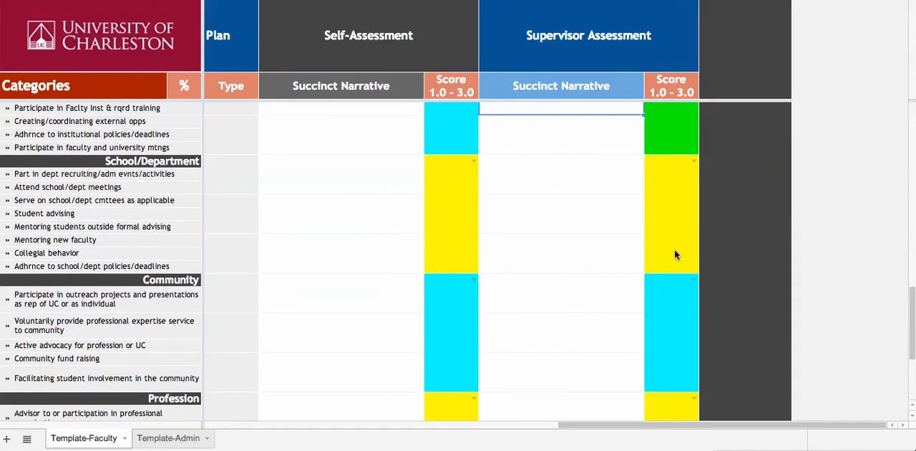
{"action": "left_click", "coordinate": [674, 250]}
{"action": "type", "text": "2.5"}
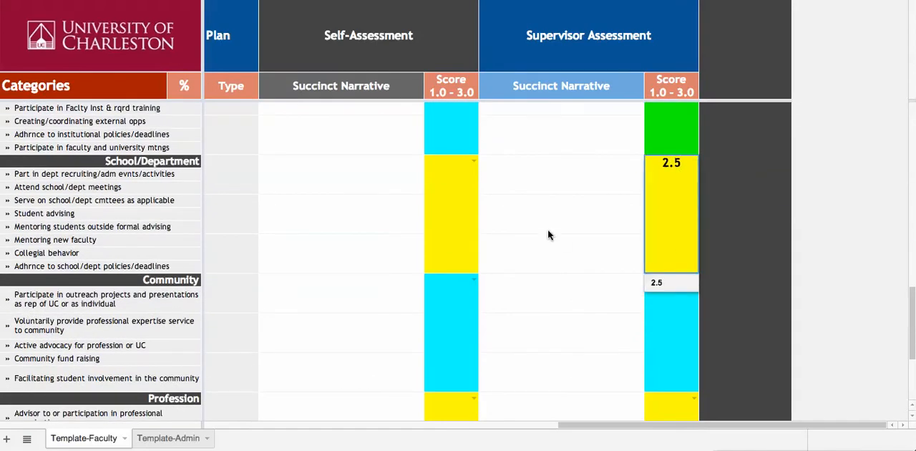
{"action": "left_click", "coordinate": [561, 231]}
Step: Set the Service section's Supervisor Assessment scores for Community to 3.0 and for Profession to 2.0
{"action": "left_click", "coordinate": [671, 333]}
{"action": "type", "text": "3"}
{"action": "left_click", "coordinate": [520, 310]}
{"action": "scroll", "coordinate": [549, 304], "scroll_direction": "down", "scroll_amount": 3}
{"action": "left_click", "coordinate": [657, 322]}
{"action": "type", "text": "2"}
{"action": "left_click", "coordinate": [583, 289]}
{"action": "scroll", "coordinate": [592, 258], "scroll_direction": "down", "scroll_amount": 3}
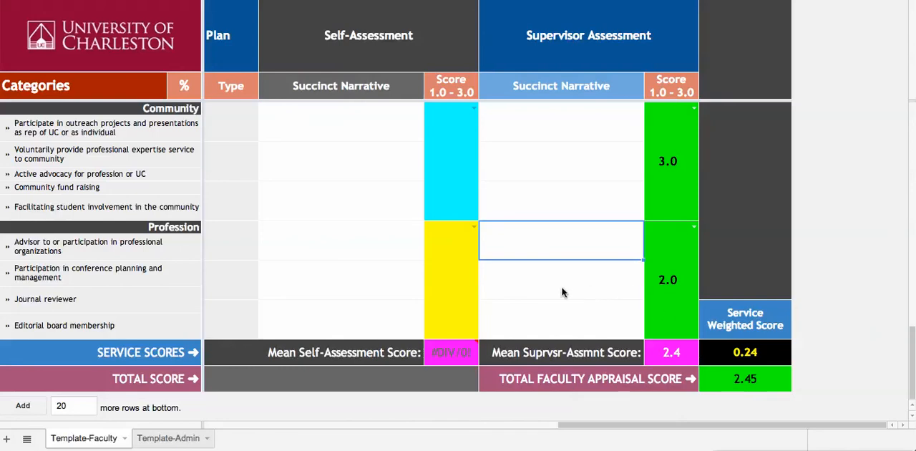
{"action": "scroll", "coordinate": [434, 279], "scroll_direction": "left", "scroll_amount": 10}
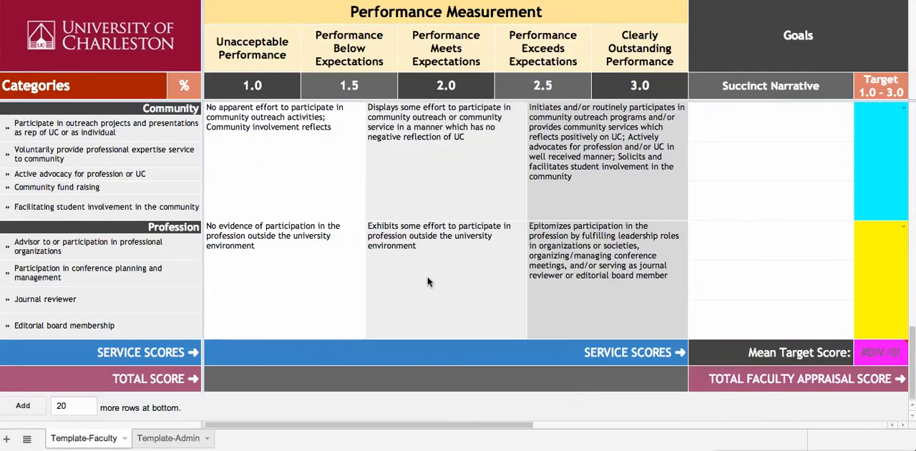